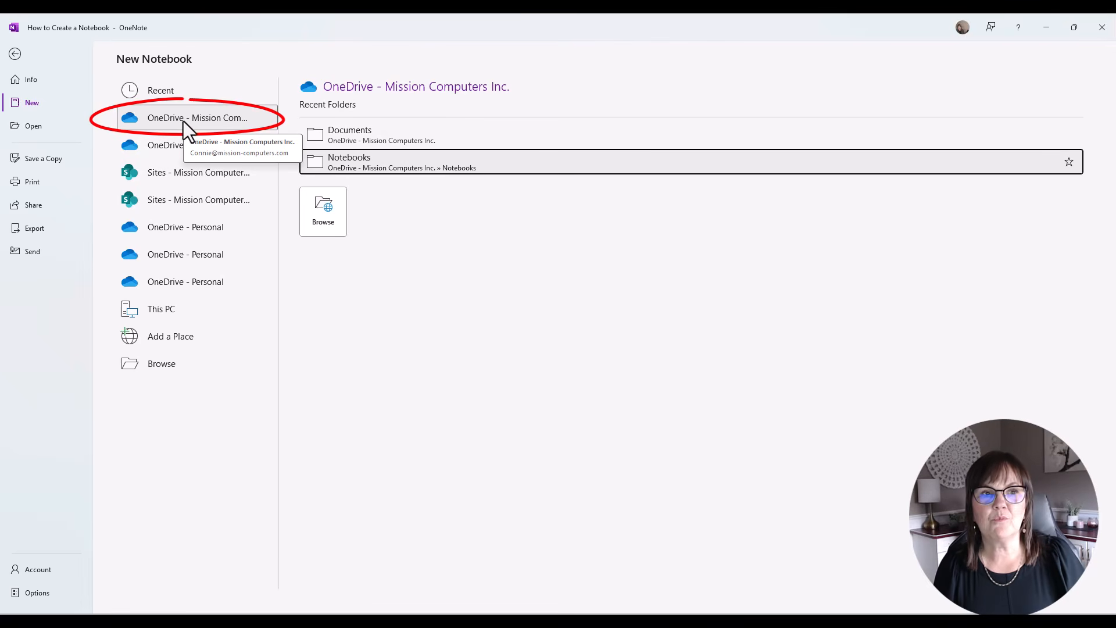
Step: Create a notebook named Learning in the Notebooks folder of OneDrive - Mission Computers Inc., without sharing it
left_click(184, 120)
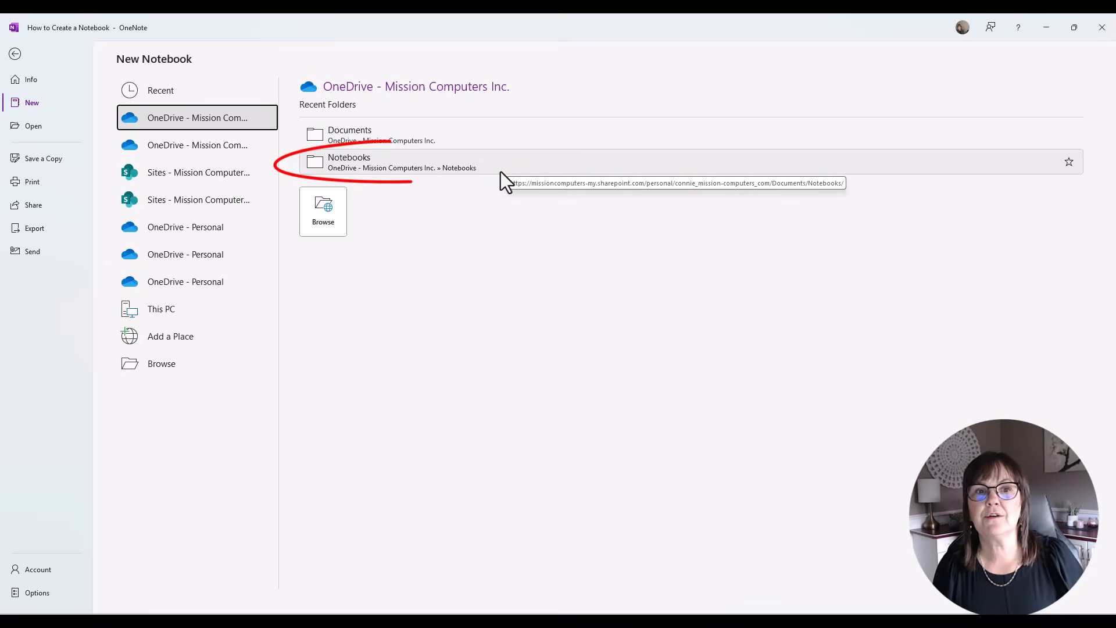
left_click(395, 161)
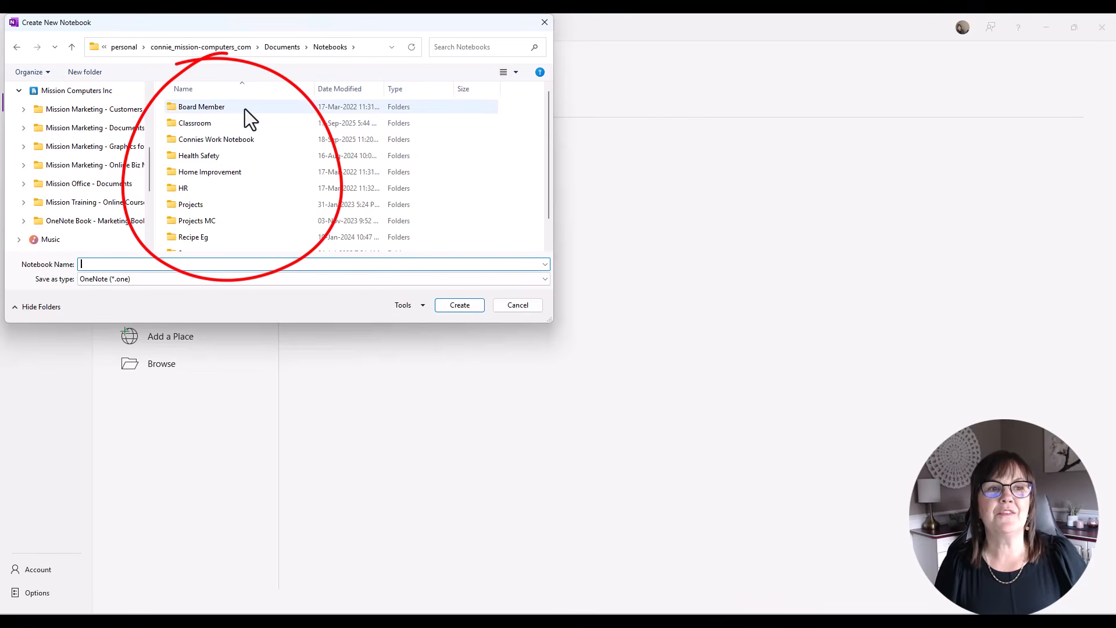
scroll(260, 166, "down", 1)
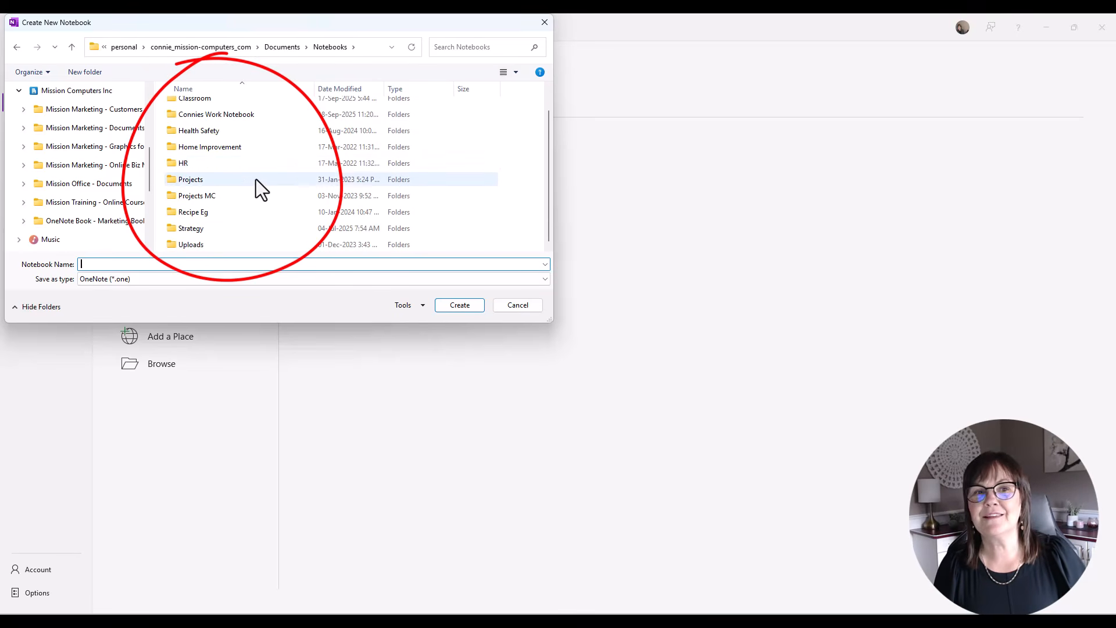
scroll(273, 183, "up", 1)
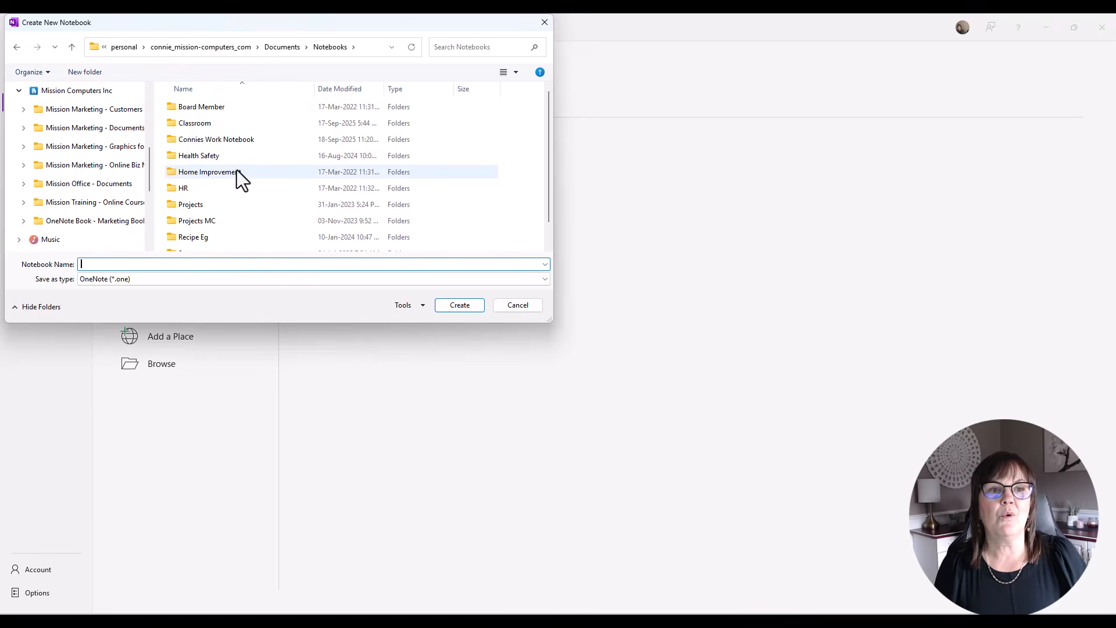
scroll(250, 214, "down", 1)
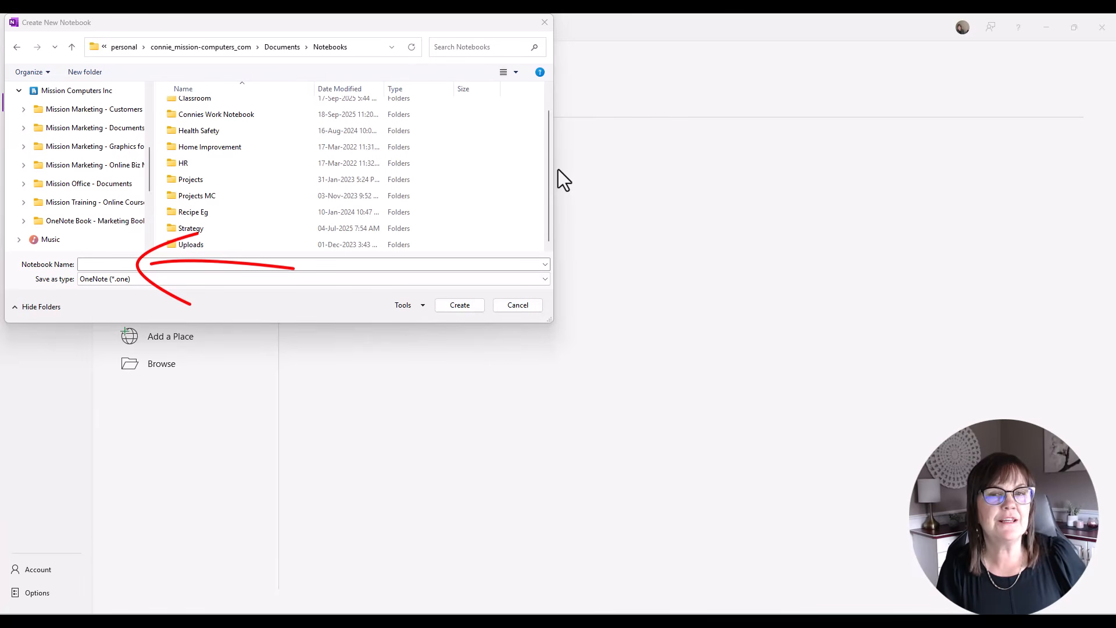
type("Learning")
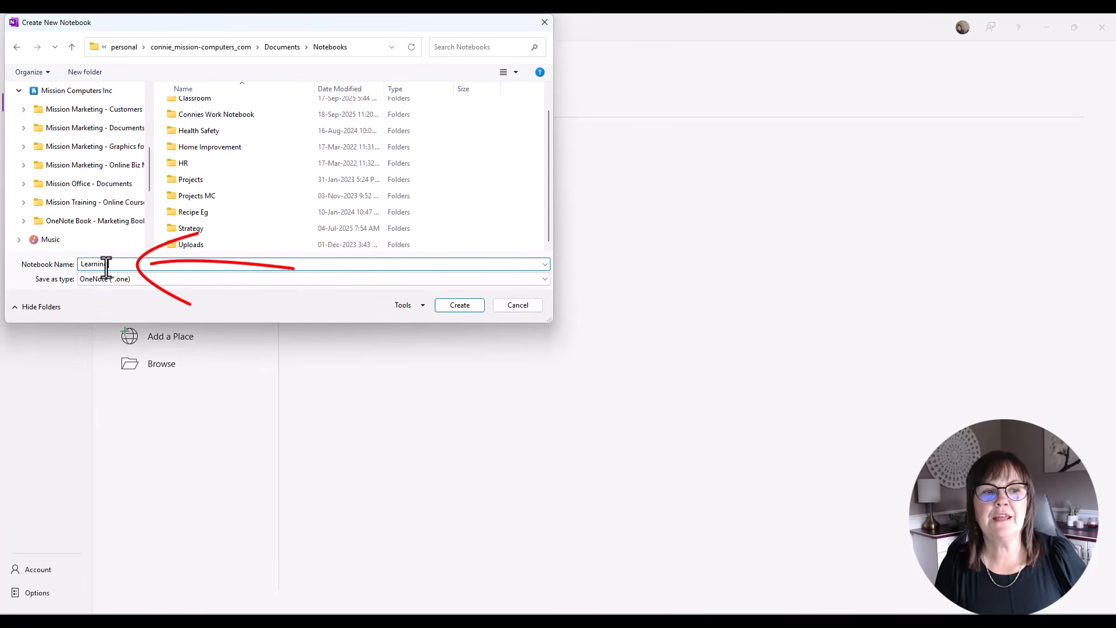
left_click(465, 307)
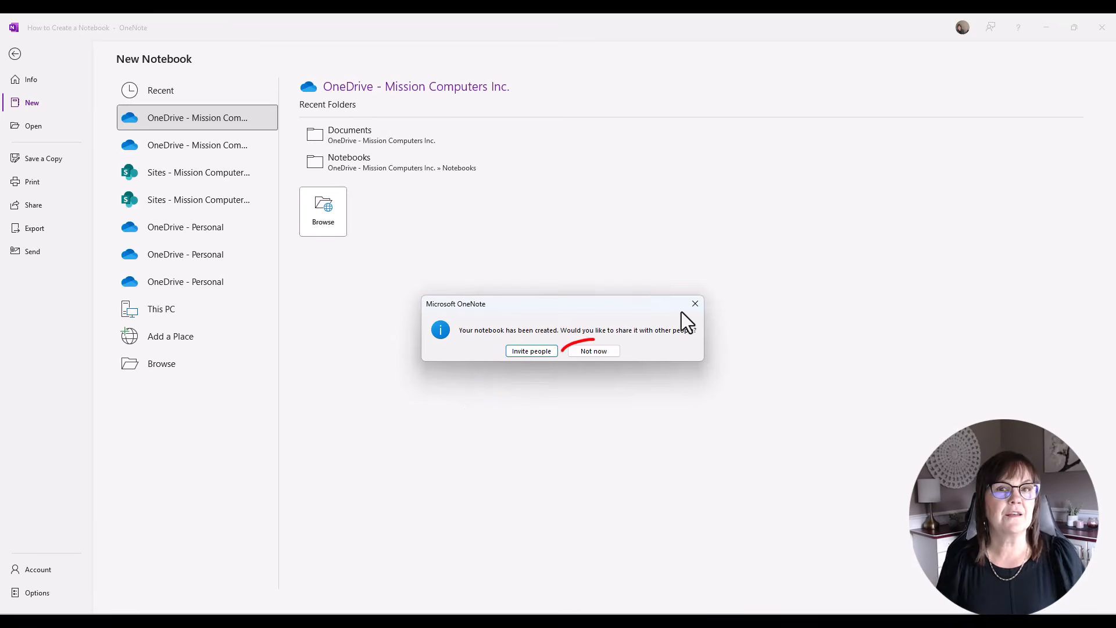
left_click(601, 354)
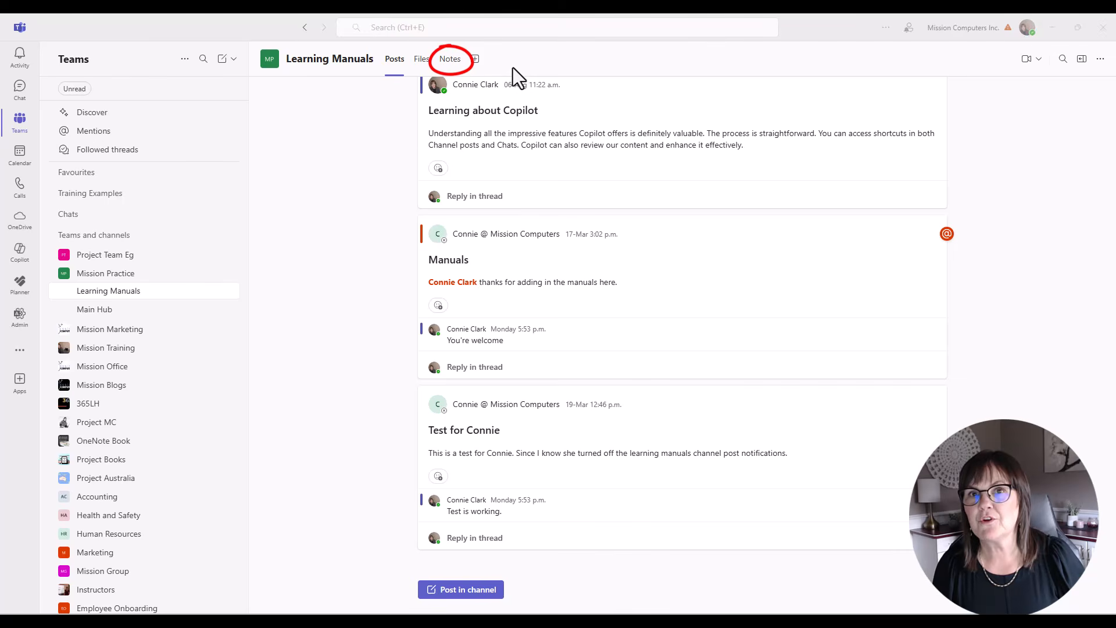
Step: In Teams, title the Learning Manuals channel's notes page "Learning OneNote" and add the text "Great stuff here."
left_click(450, 59)
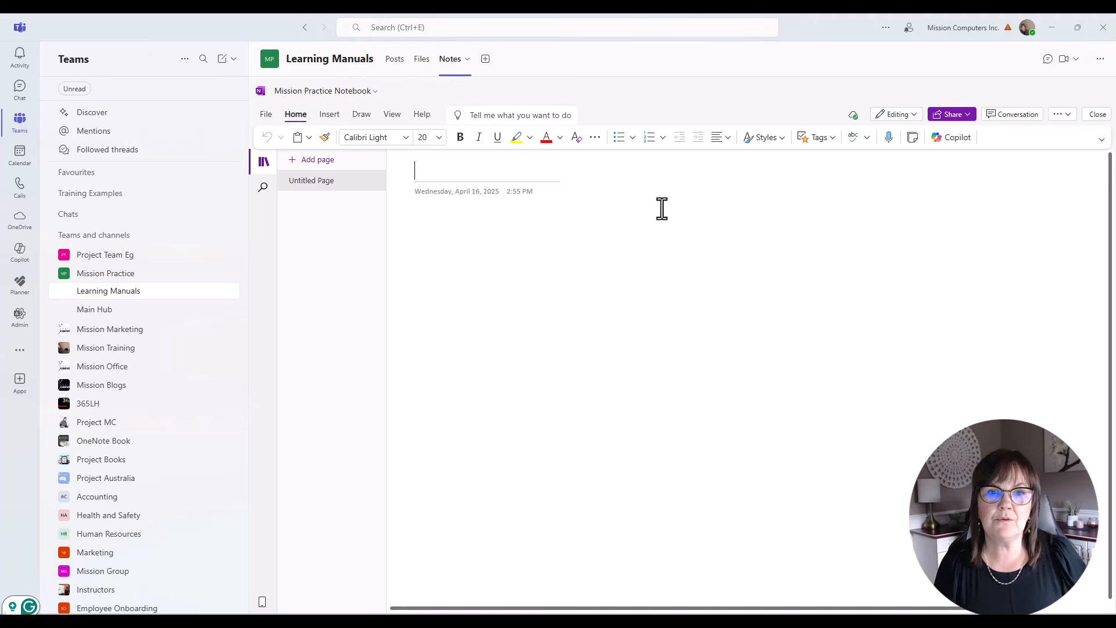
type("Learning OneNote")
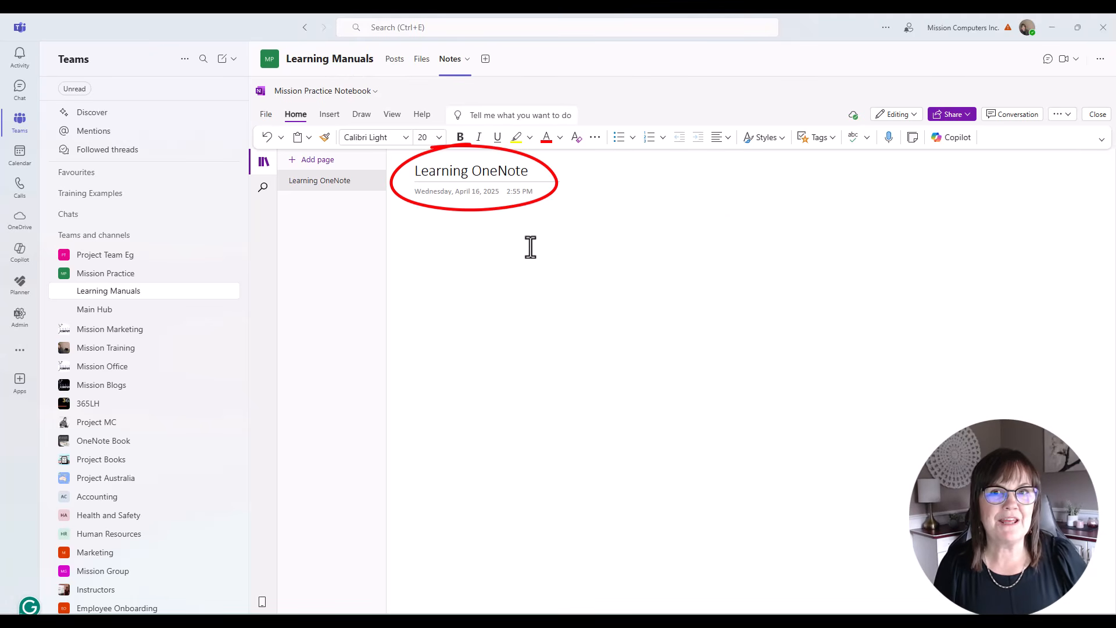
key("Return")
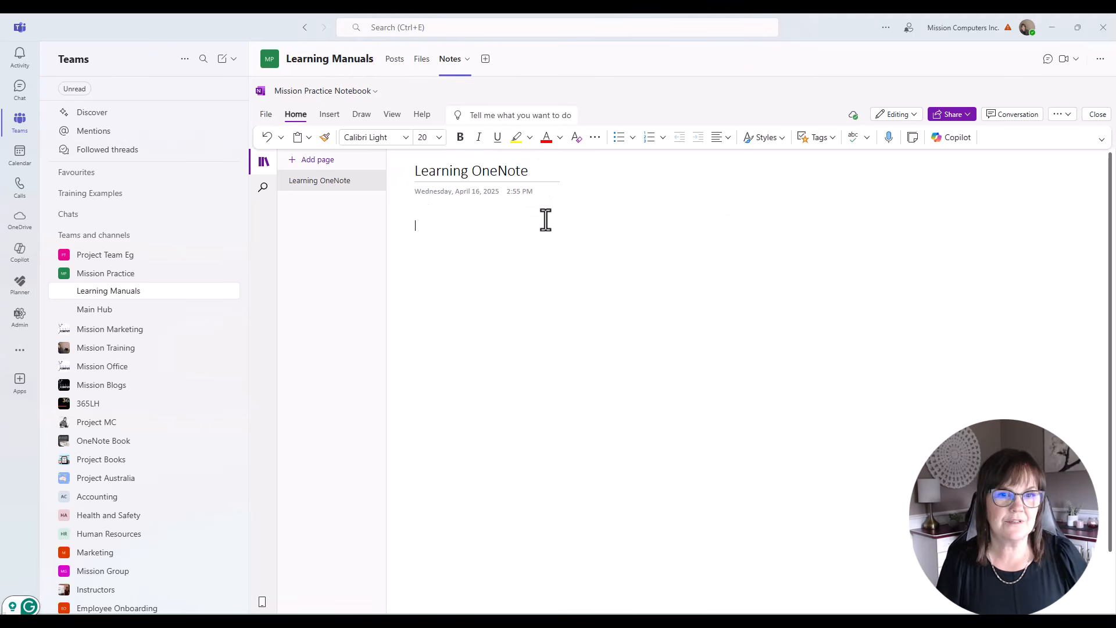
type("Great stuff here.")
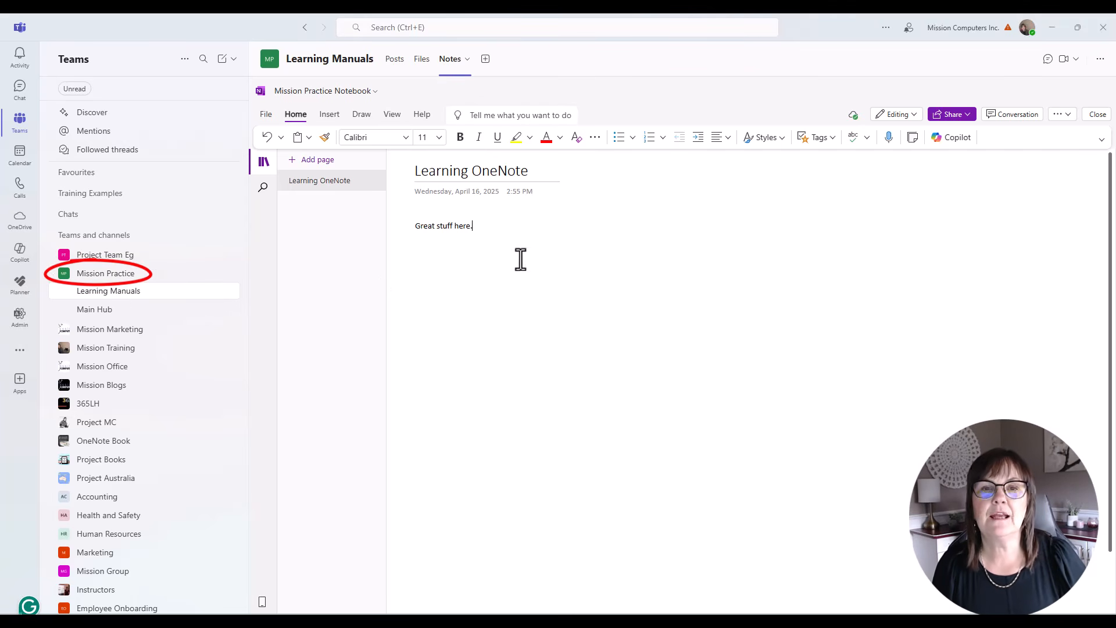
Step: Title the Main Hub channel's notes page "Examples for OneNote" and add the text "Hi There...." below it
left_click(94, 313)
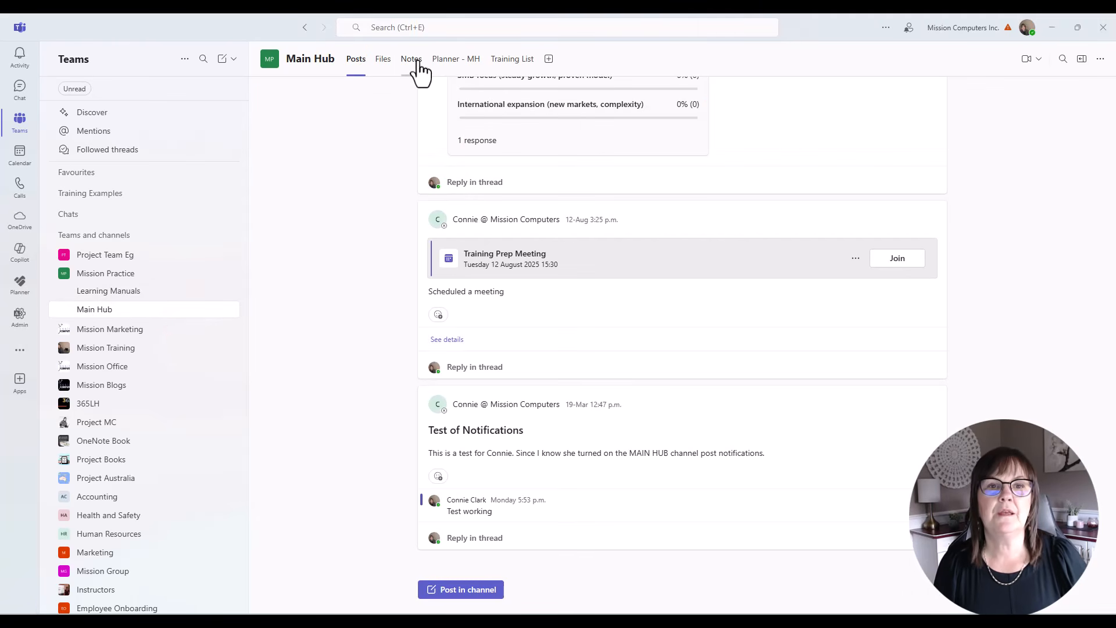
left_click(416, 64)
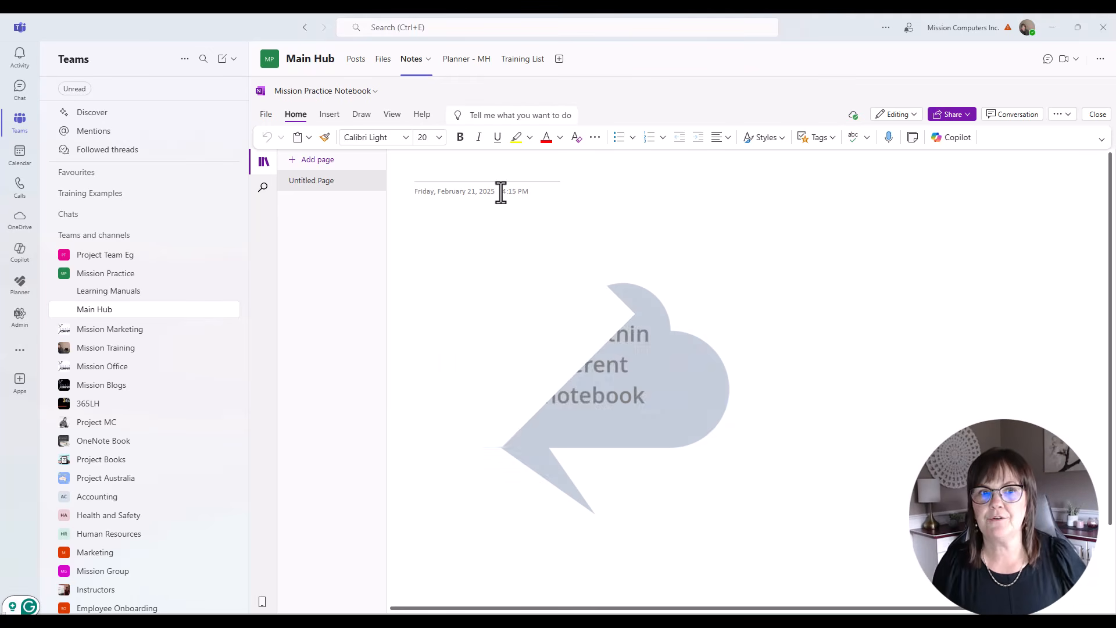
type("Examples for OneNote")
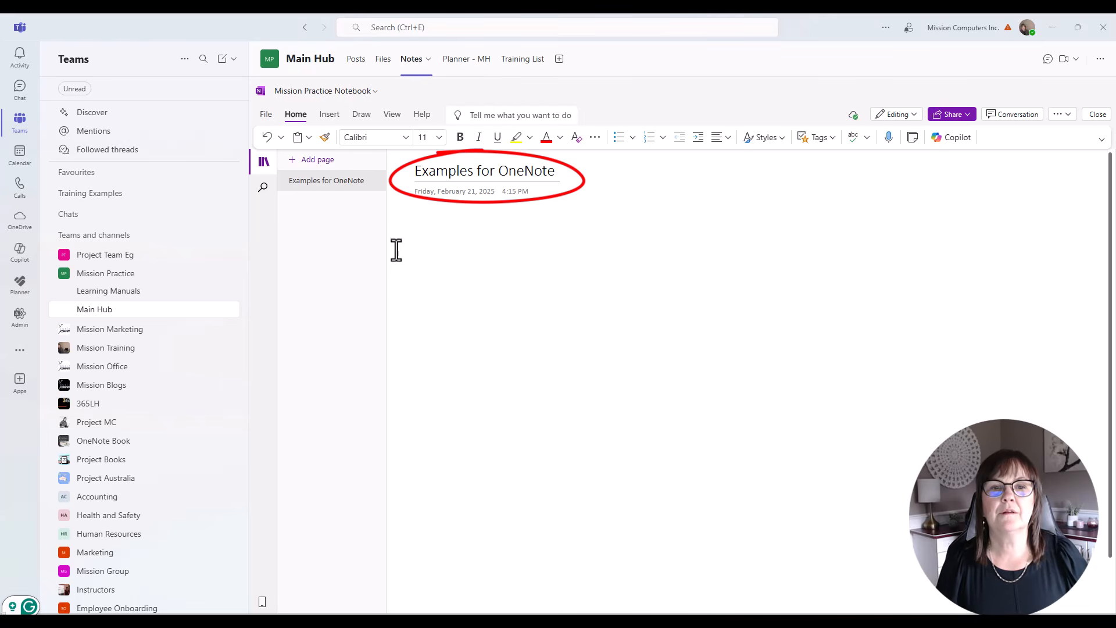
left_click(412, 222)
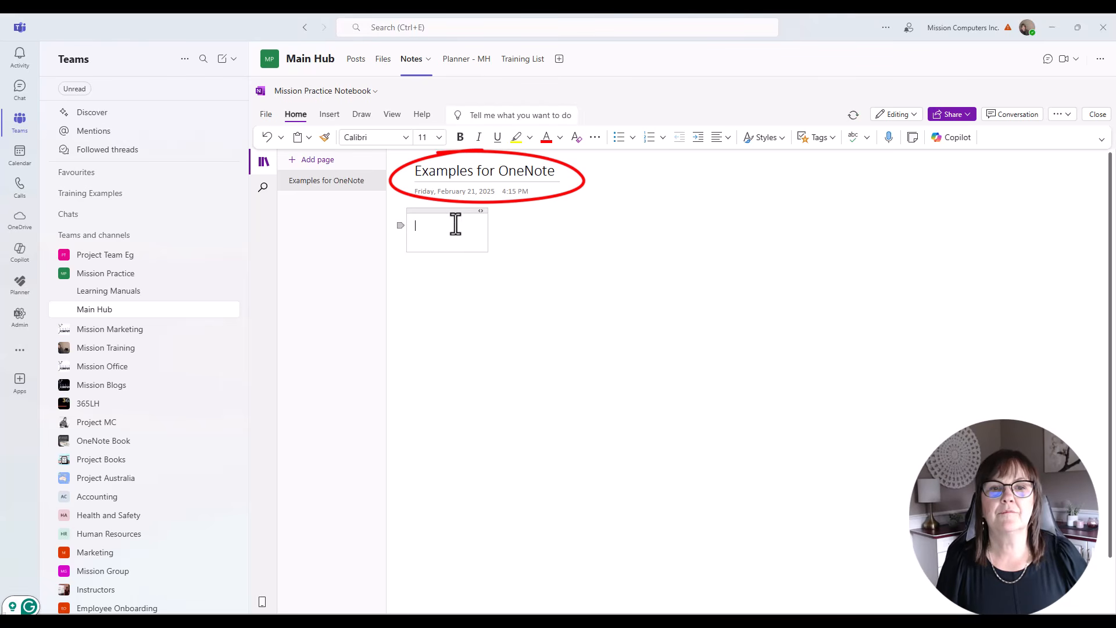
type("Hi There....")
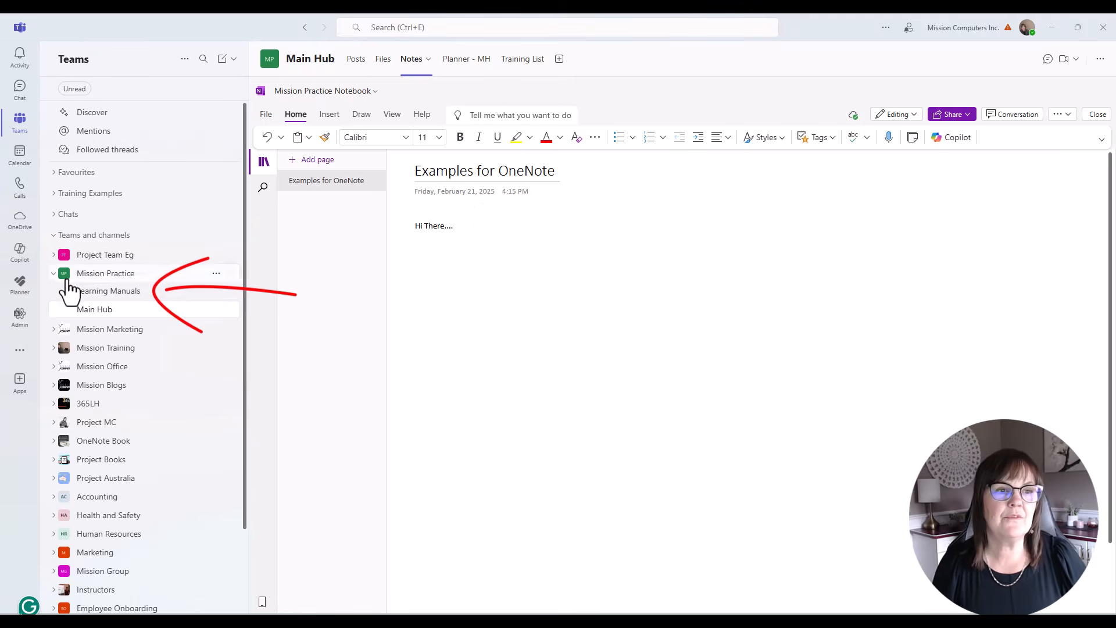
Step: Add a OneNote tab to the Learning Manuals channel with a new notebook named Homework Notebook
left_click(124, 294)
left_click(453, 63)
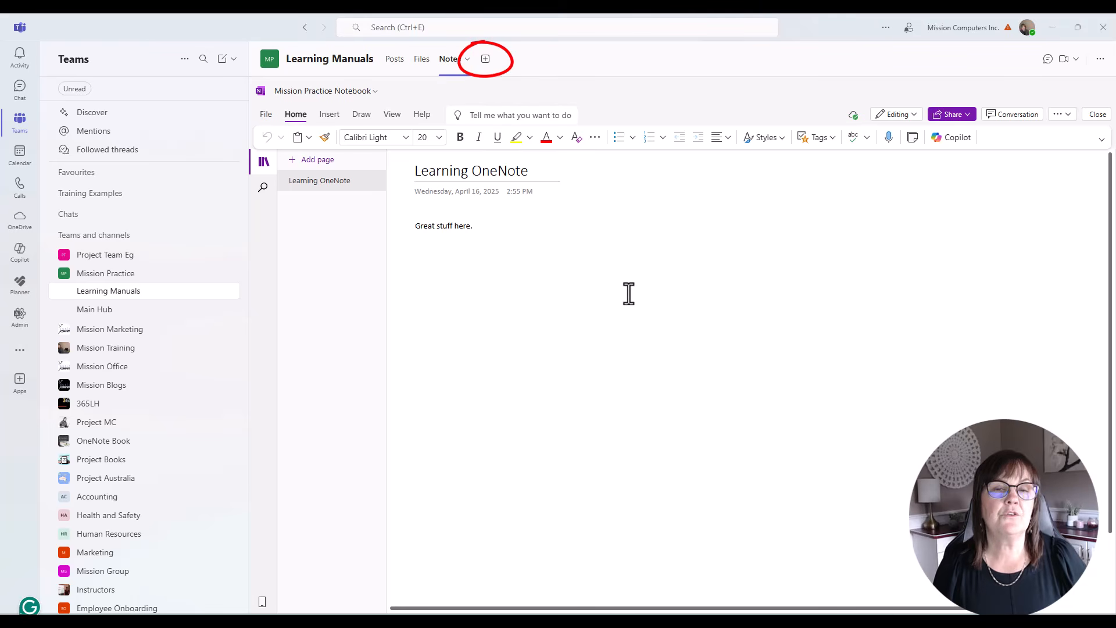
left_click(486, 60)
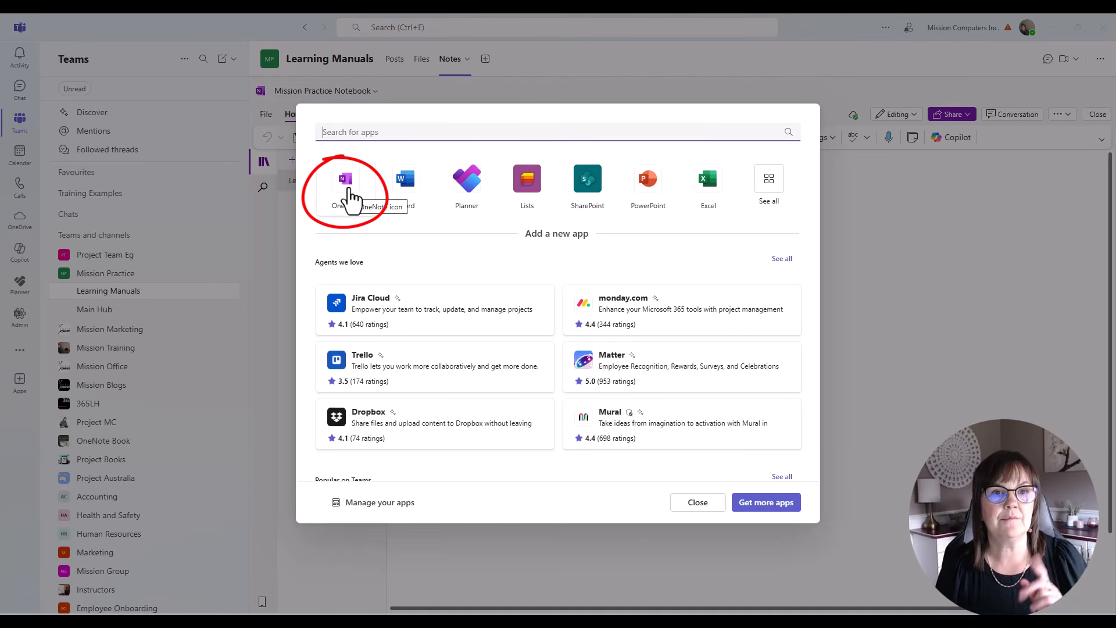
left_click(346, 181)
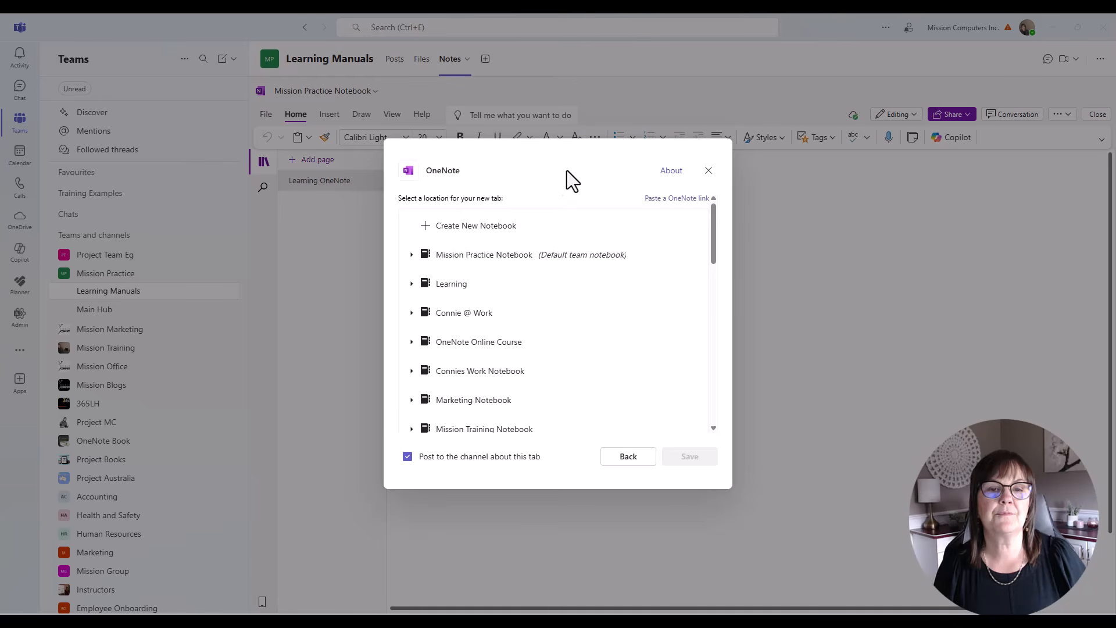
left_click(539, 256)
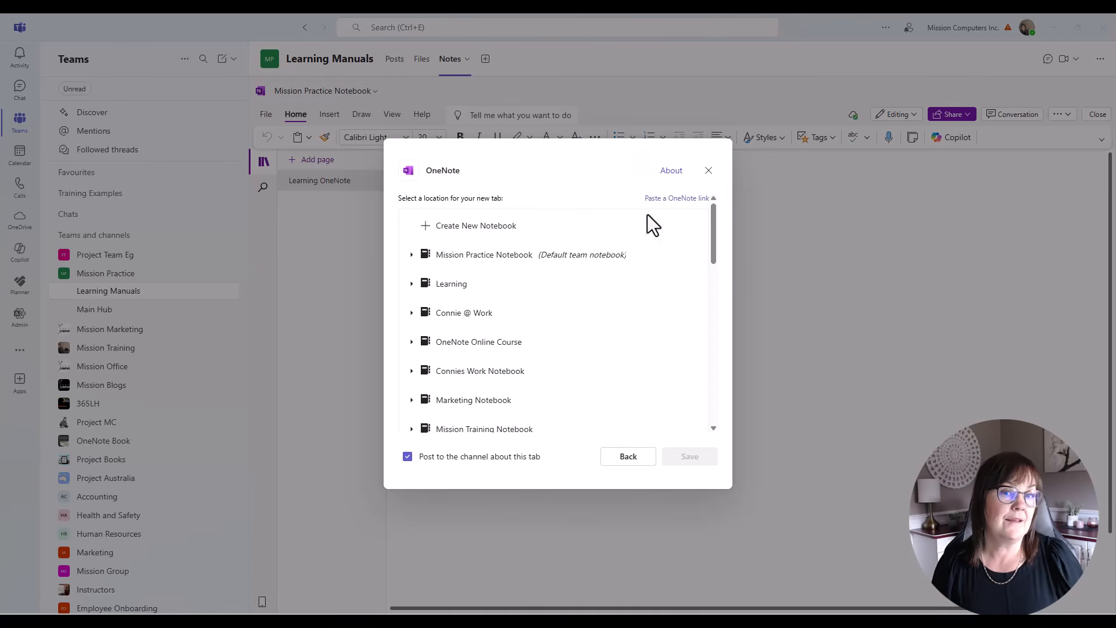
left_click(483, 226)
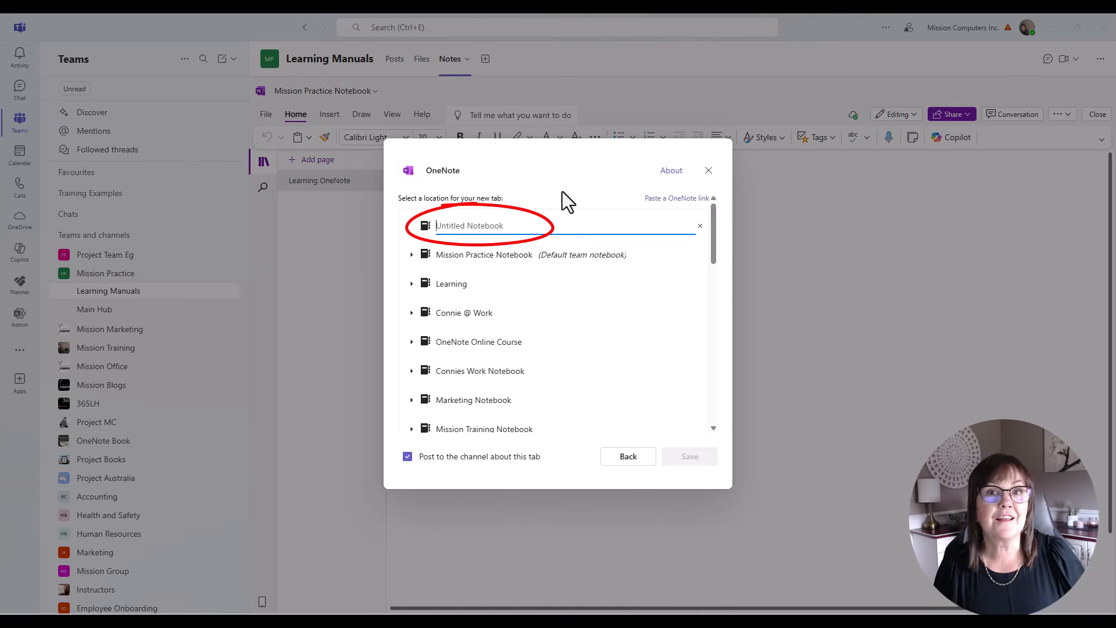
type("Homework Notebook")
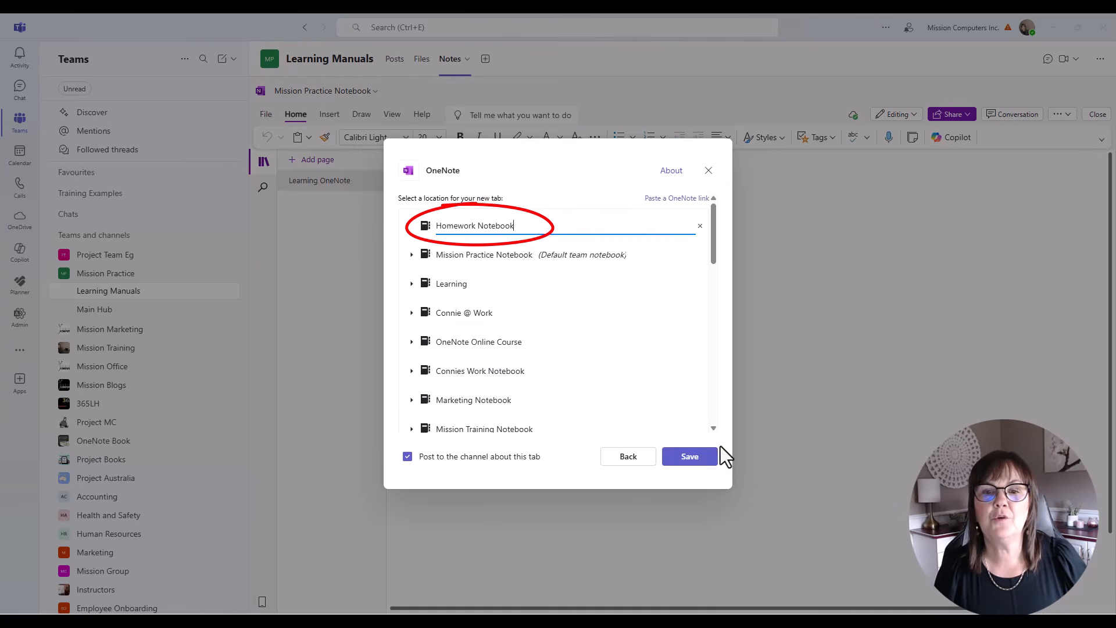
left_click(692, 459)
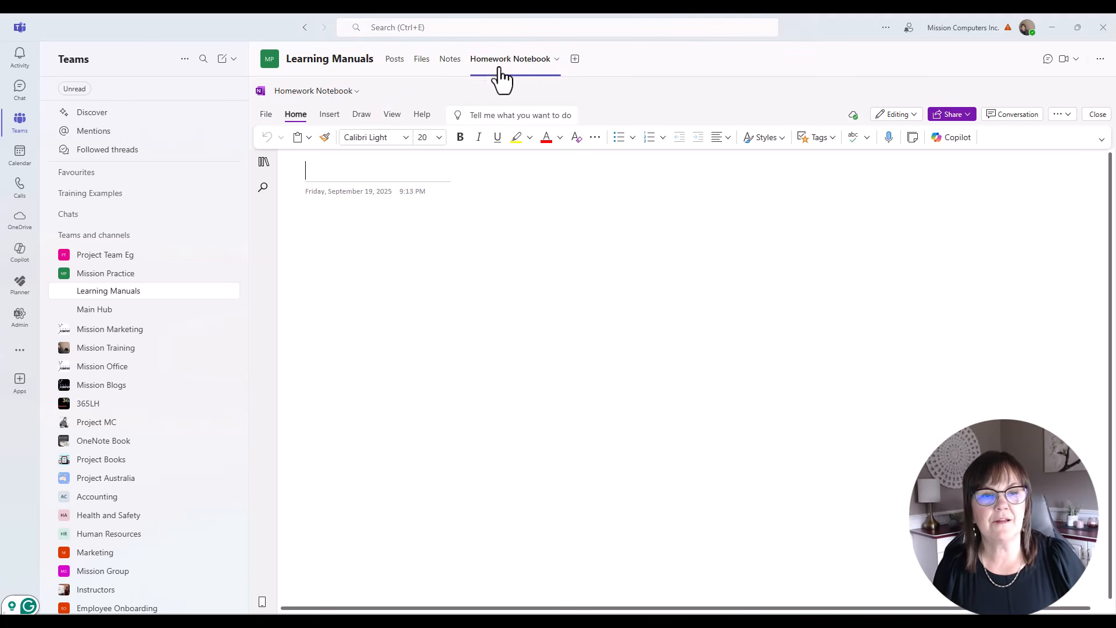
Step: Title the first page of Homework Notebook "Test Homework" and show the notebook's sections and pages
left_click(451, 61)
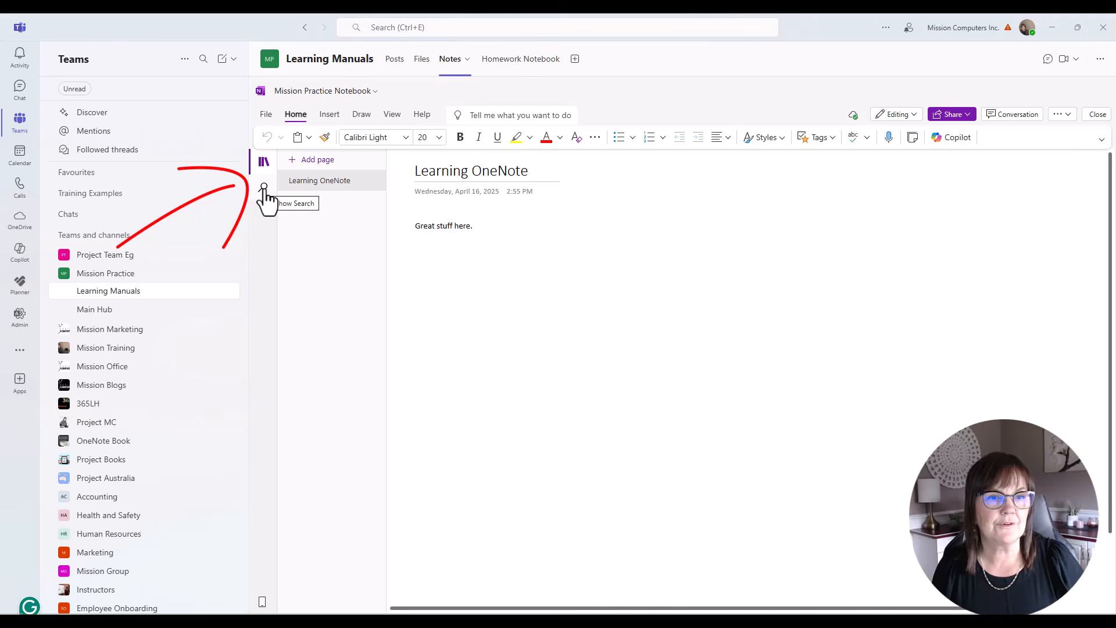
left_click(517, 60)
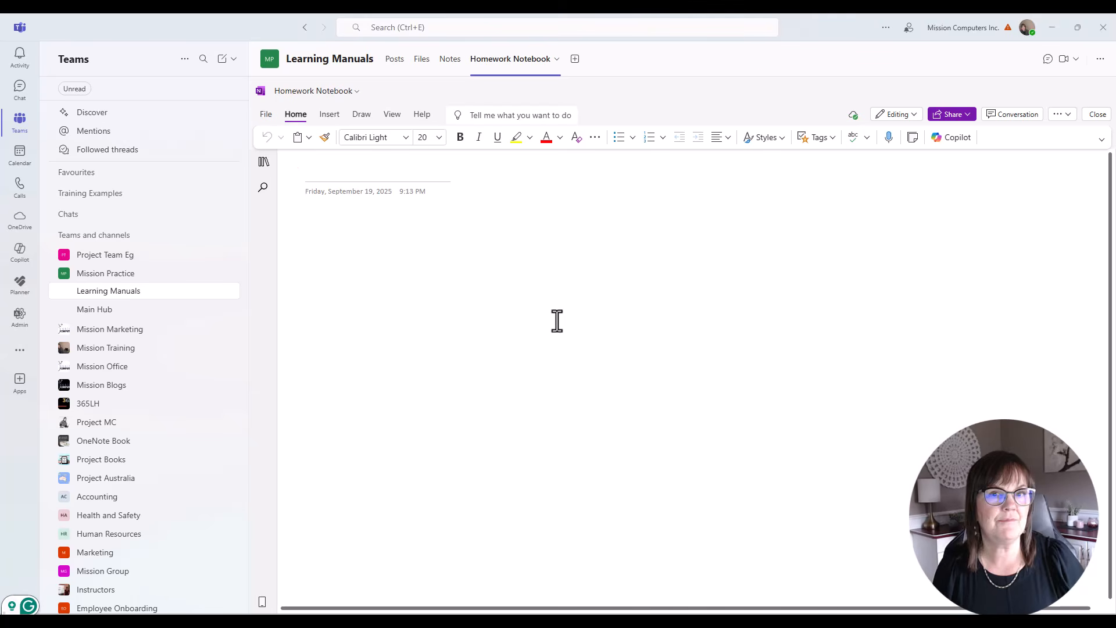
type("test")
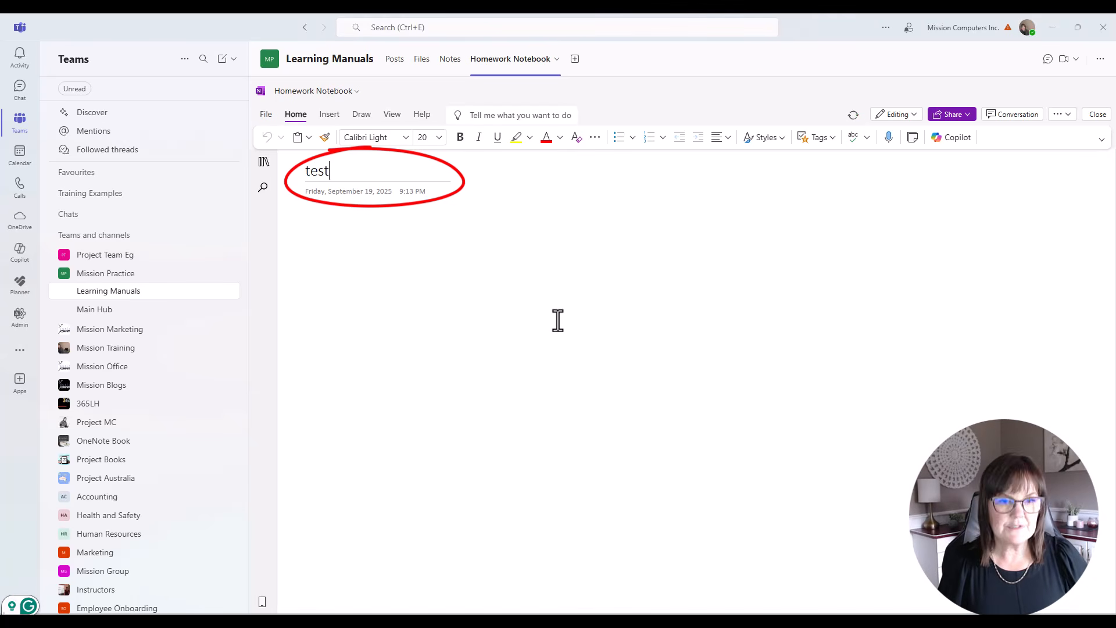
type(" Homewor")
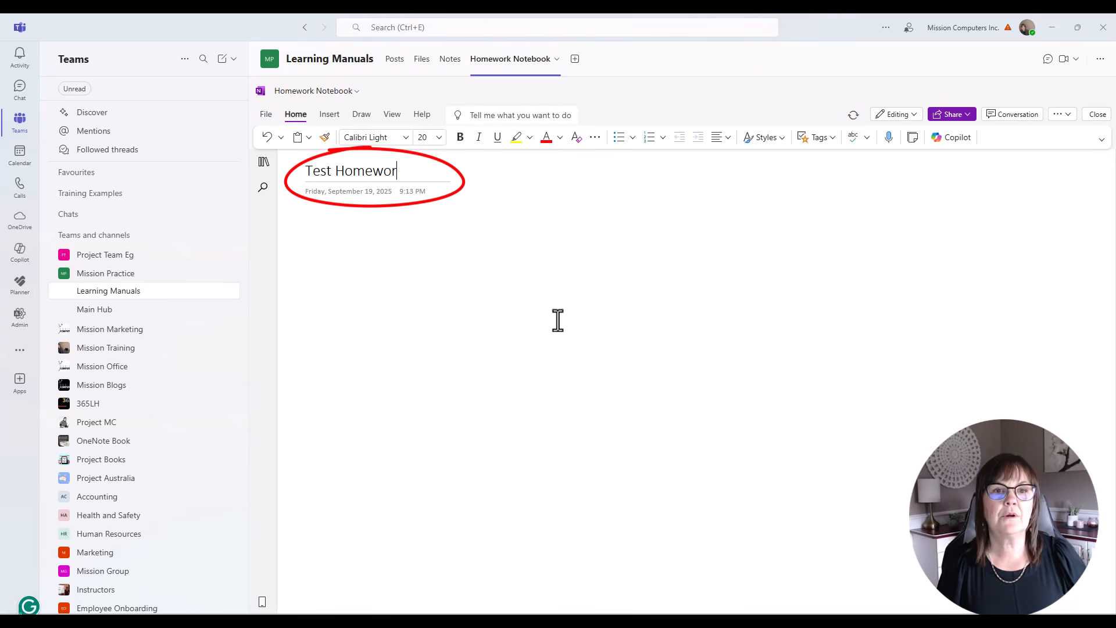
type("k")
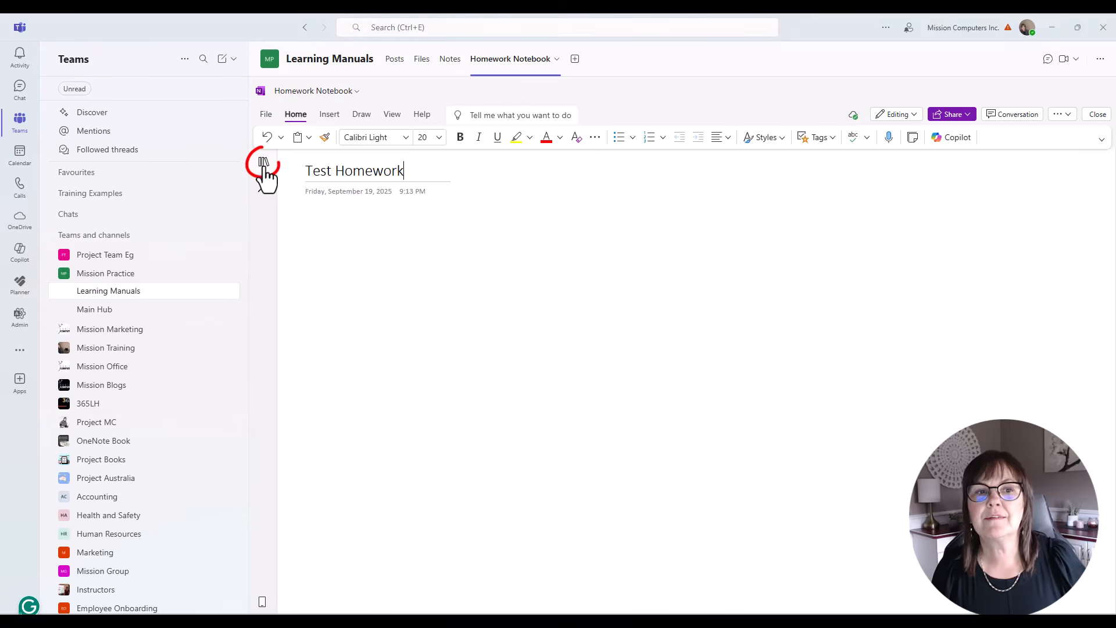
left_click(264, 163)
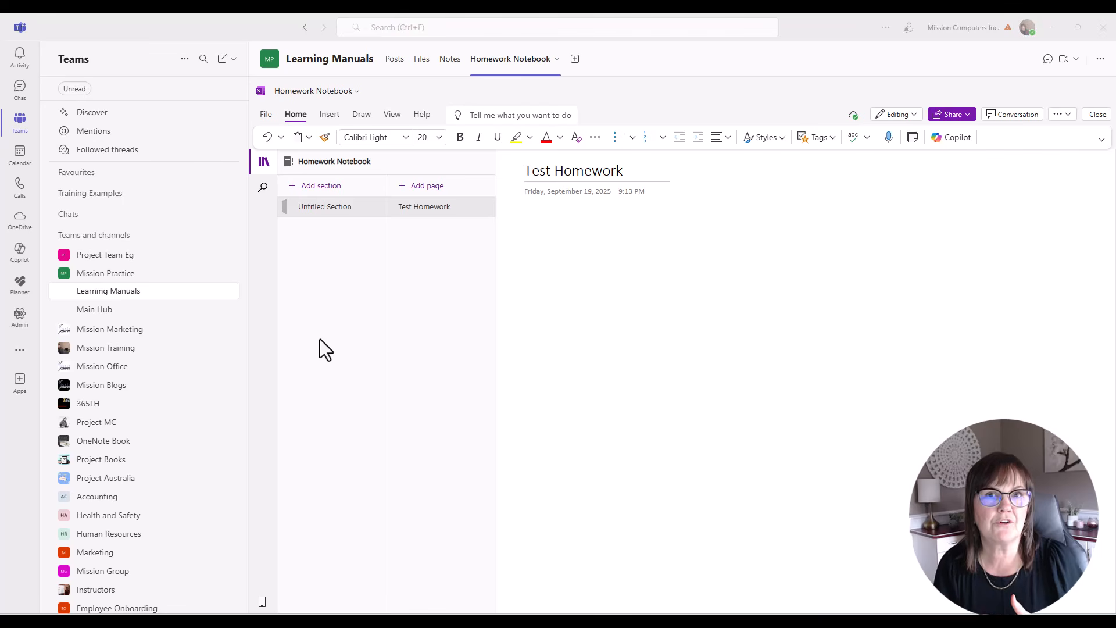
Step: Open the Learning Manuals channel's notes in the OneNote desktop app and maximize its window
left_click(449, 59)
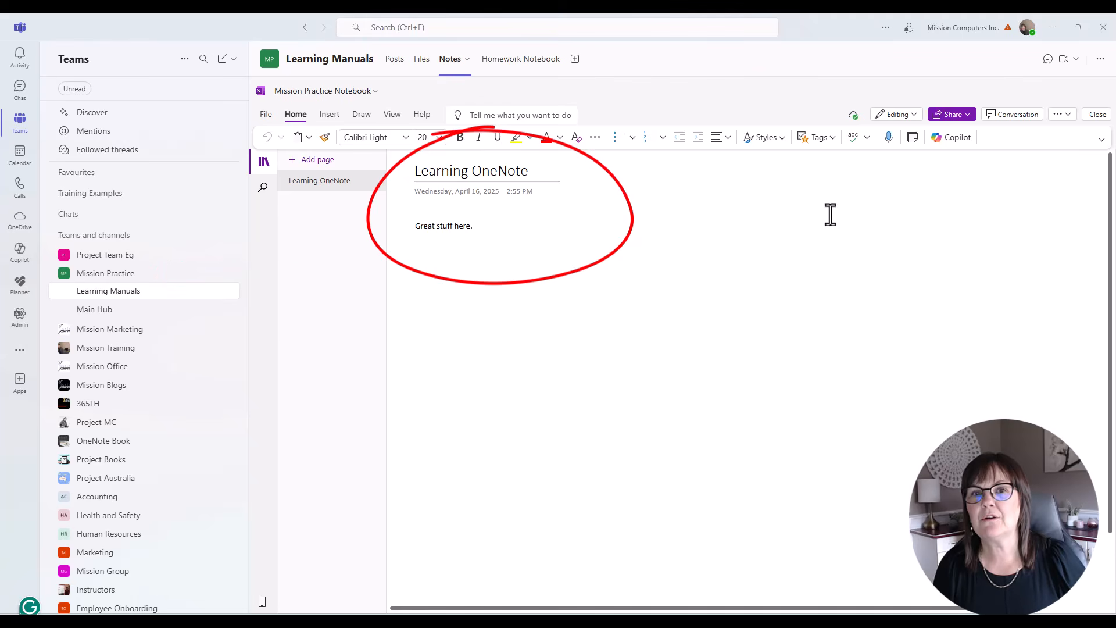
left_click(920, 116)
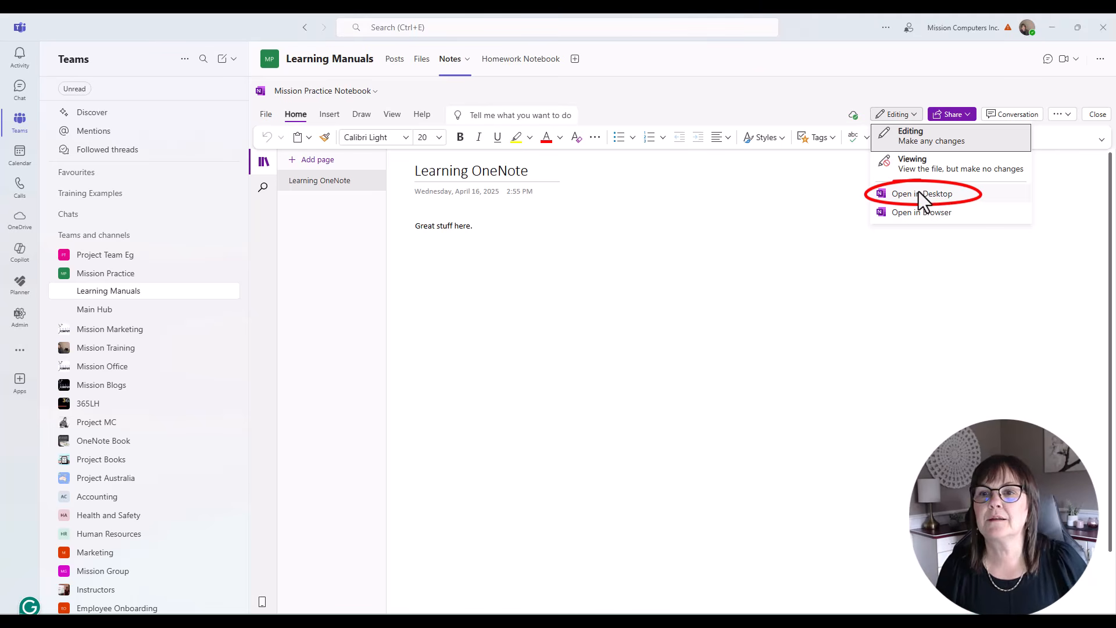
left_click(936, 197)
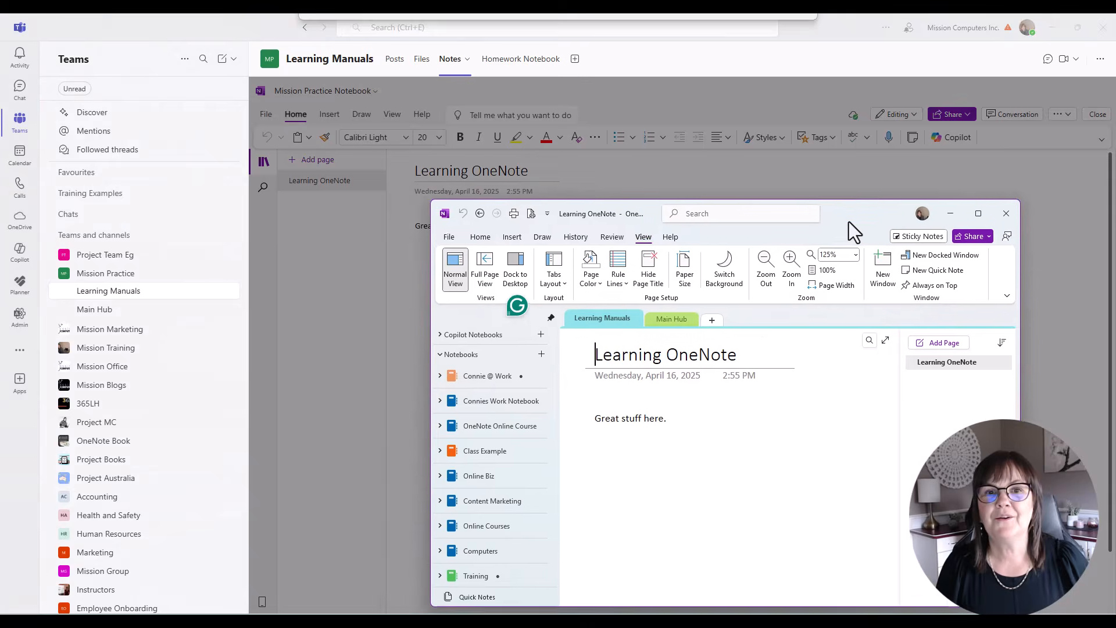
left_click_drag(849, 221, 930, 211)
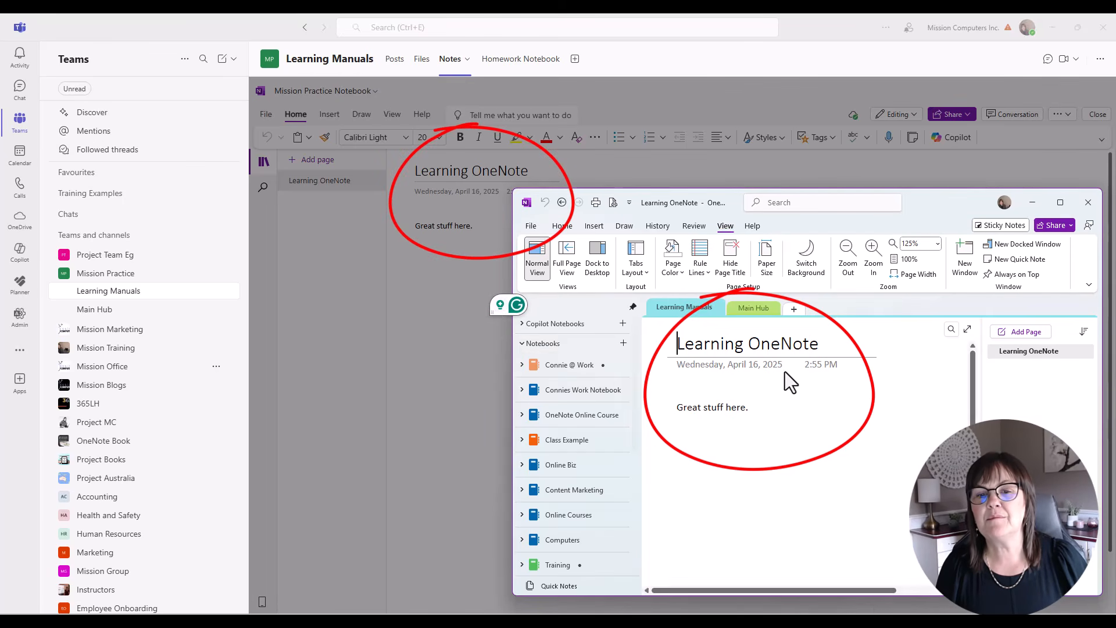
left_click_drag(937, 213, 932, 92)
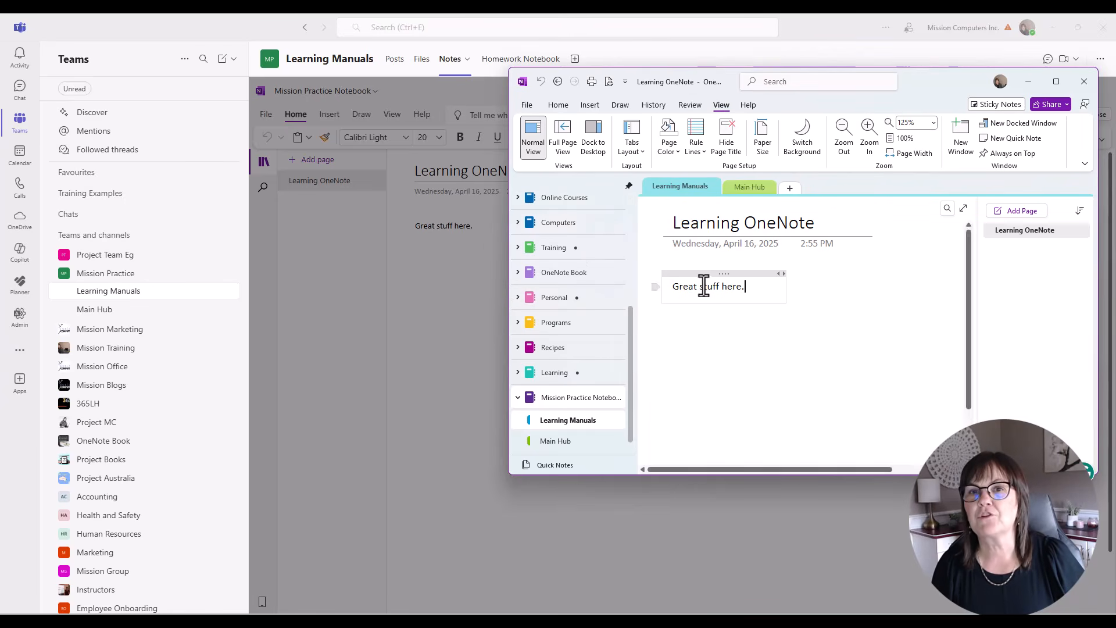
left_click(1056, 82)
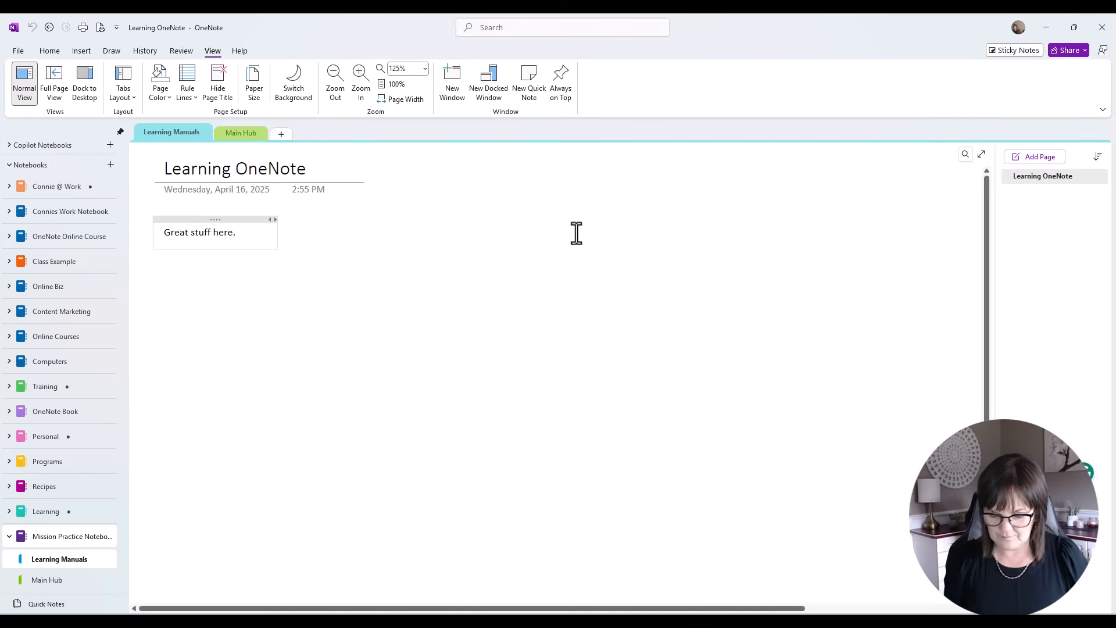
Step: Add "Typing more stuff while in OneNote app." below the existing text, separated by a blank line
key("Return")
key("Return")
type("Typing more stuff while in OneNote app.")
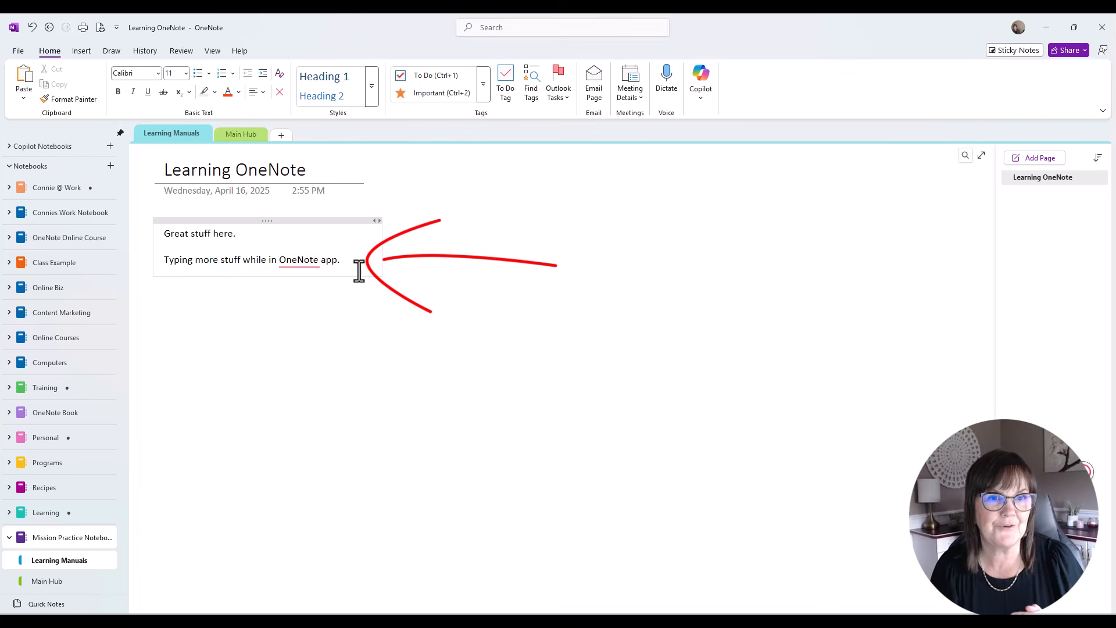
Step: Return to Teams, continue with the notes there to check the synced page, and minimize Teams
left_click(1050, 26)
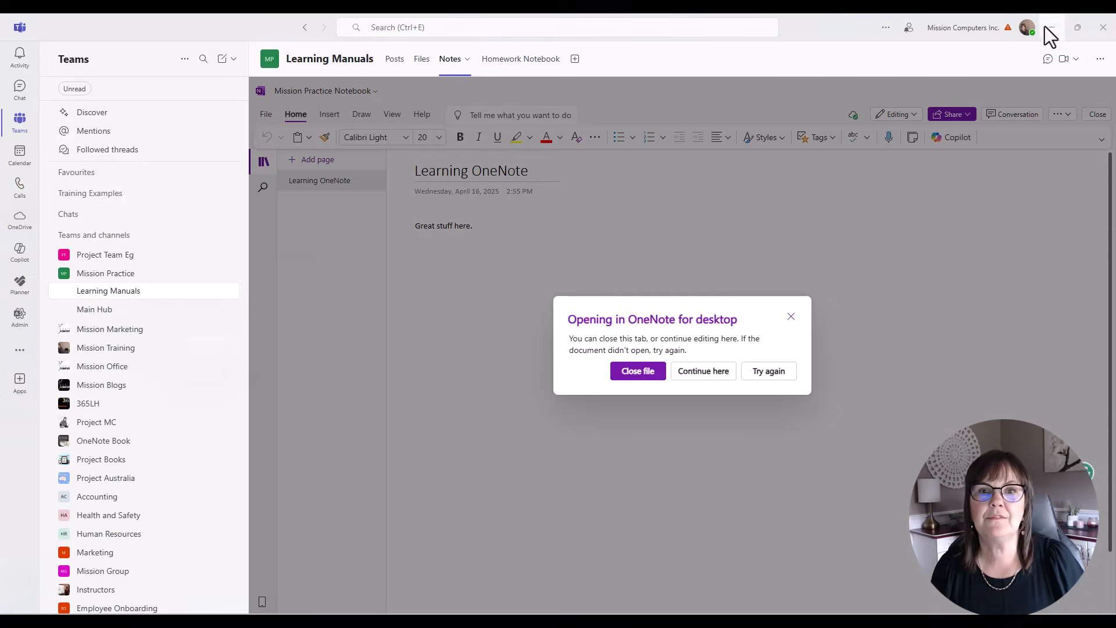
left_click(712, 372)
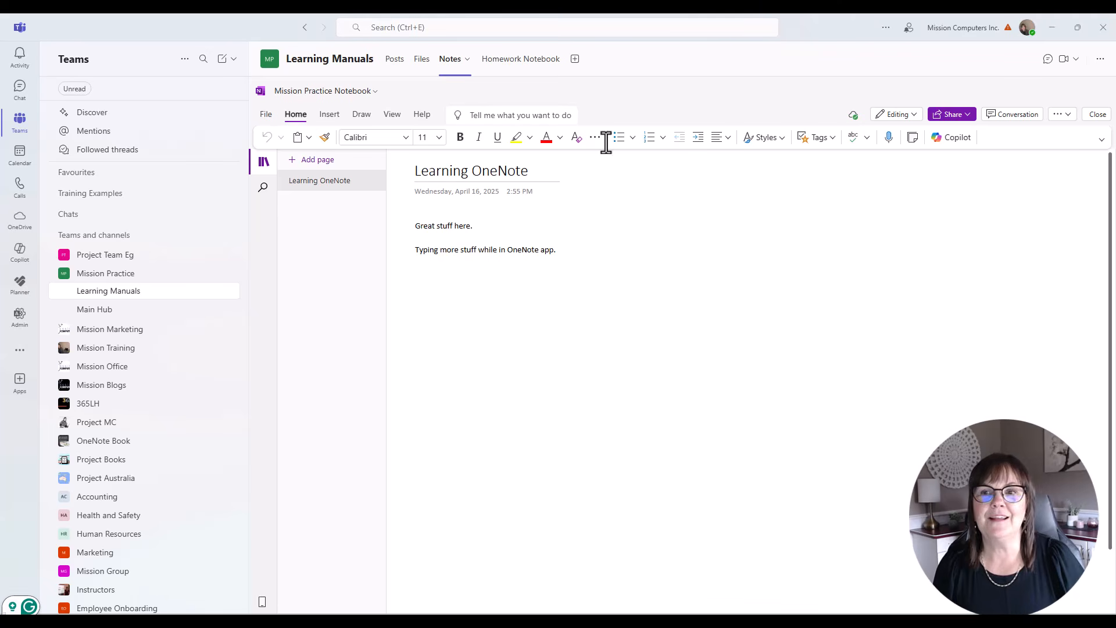
left_click(1052, 28)
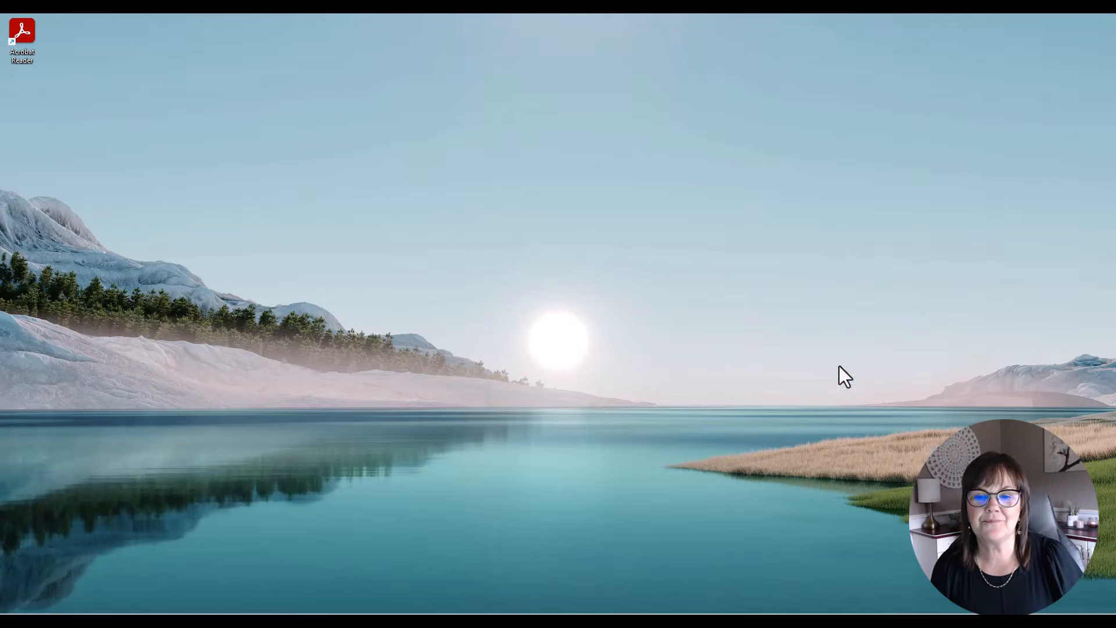